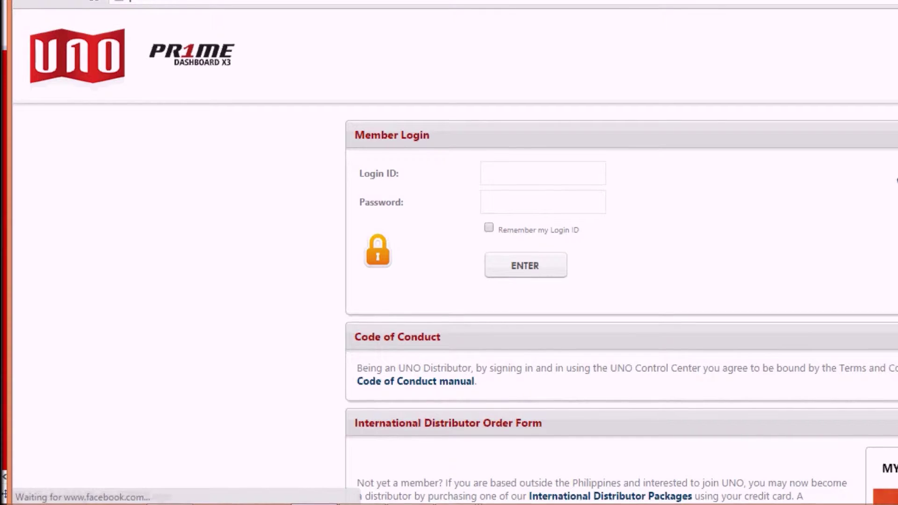
- Look over the account's profile details and open the member's own webstore
scroll(561, 280, "down", 5)
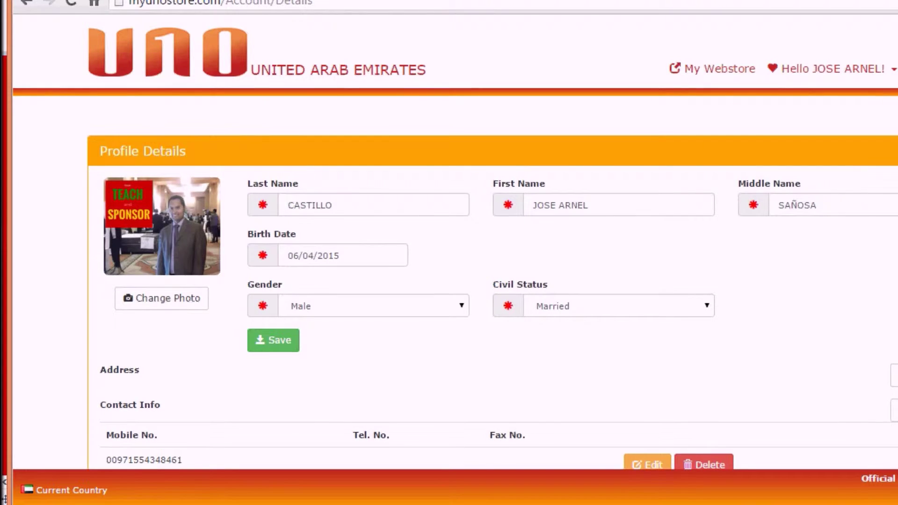
scroll(653, 346, "down", 2)
scroll(445, 391, "down", 1)
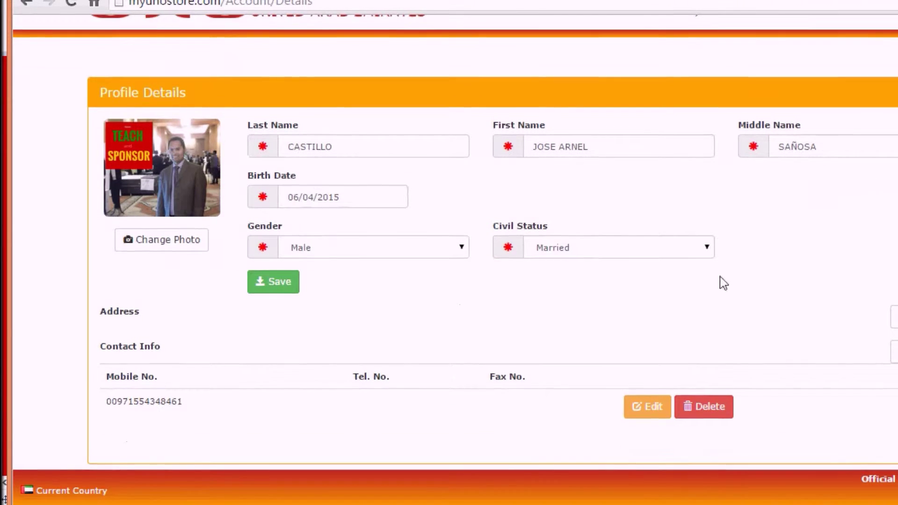
scroll(449, 243, "up", 2)
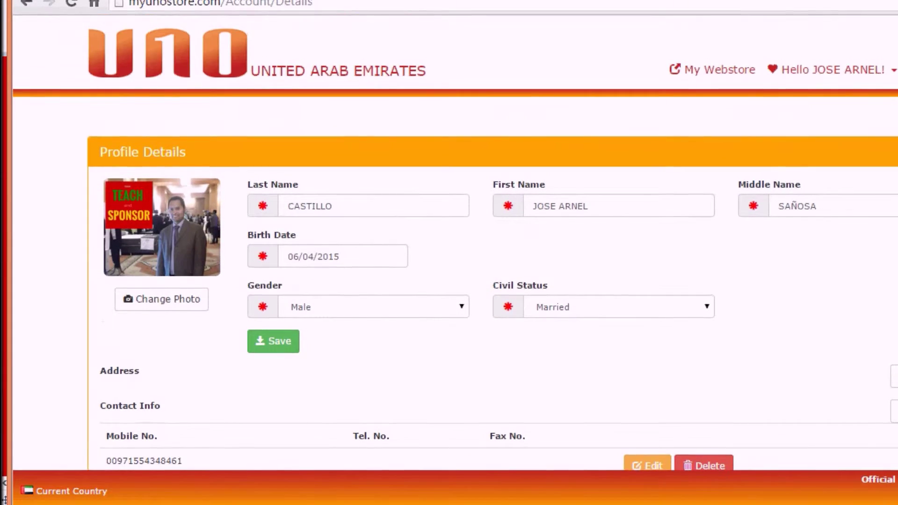
left_click(723, 74)
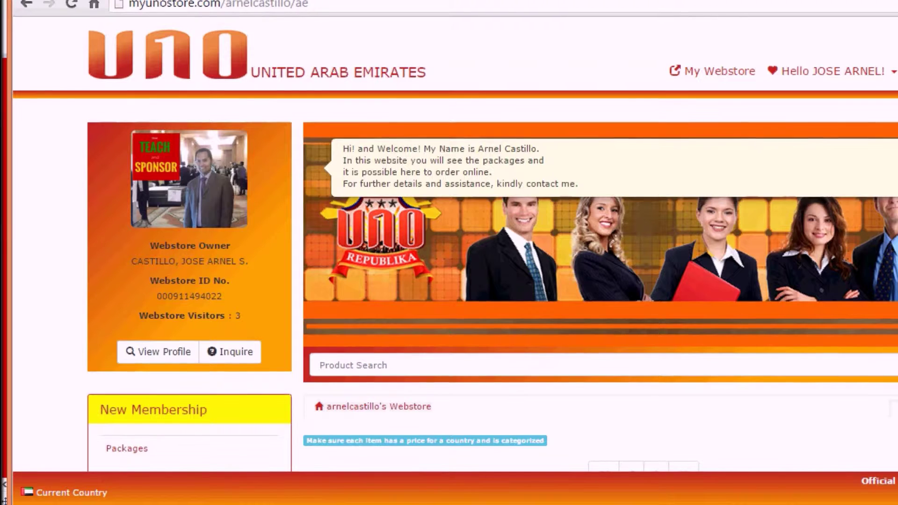
- Browse the New Membership packages and open the Dubai Package 1: Wellness Package - Premier details
scroll(449, 248, "down", 5)
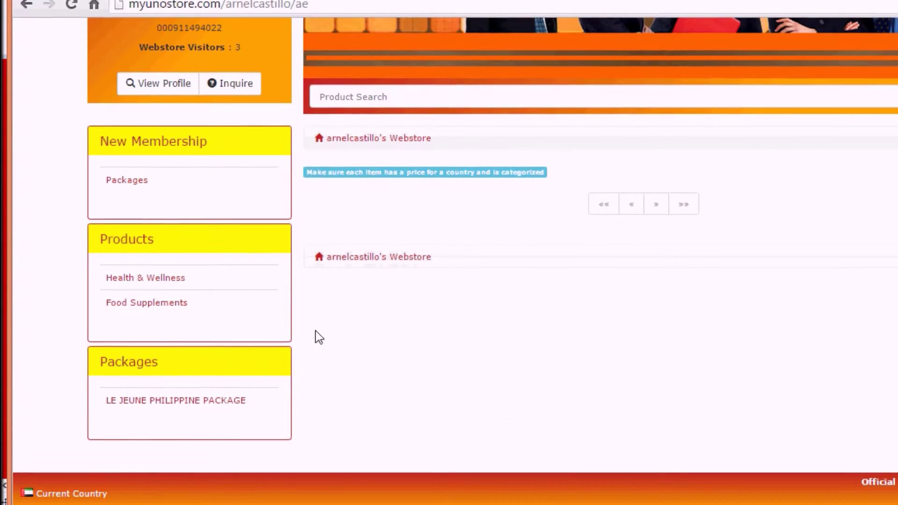
left_click(132, 184)
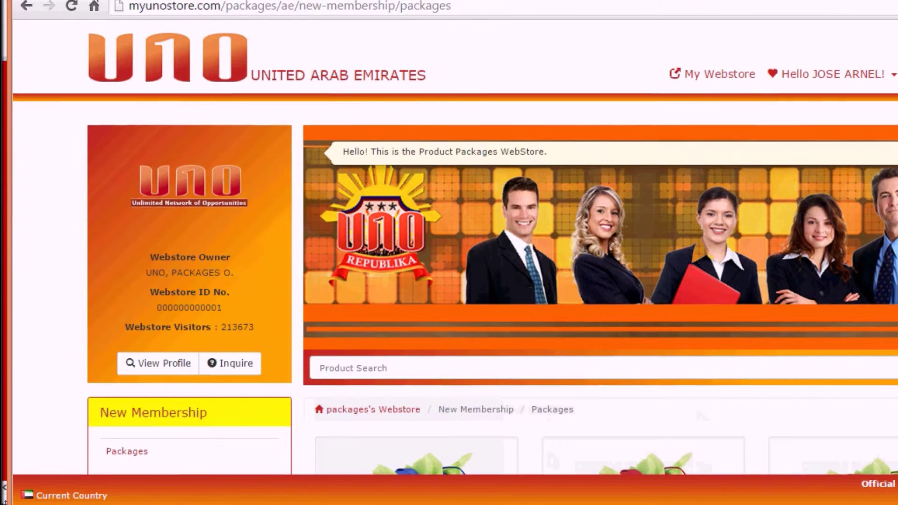
scroll(510, 339, "down", 6)
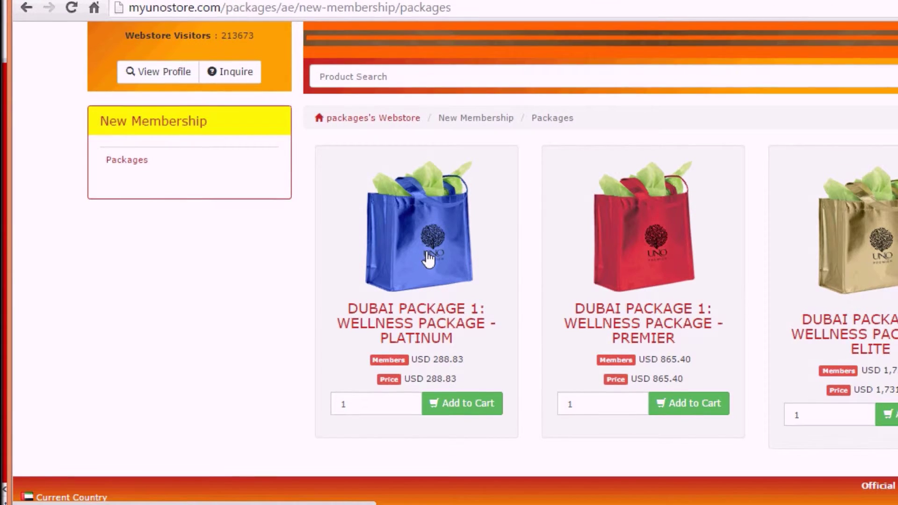
left_click(644, 257)
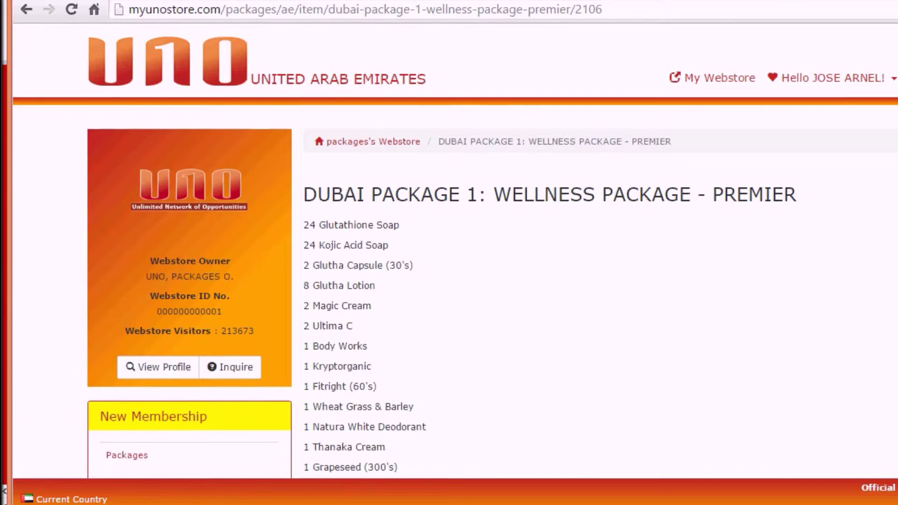
- Review the Premier wellness package's contents and photo, add one to the cart and open the shopping cart
scroll(492, 251, "down", 6)
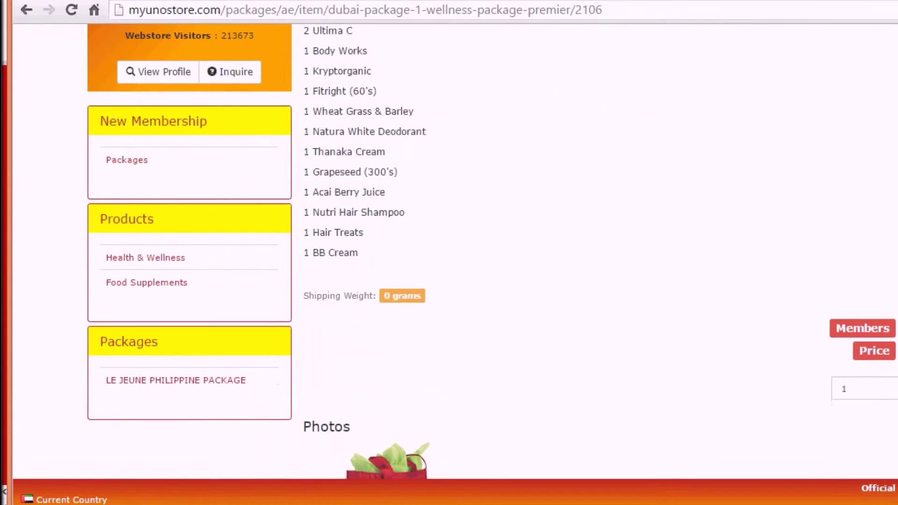
scroll(455, 251, "up", 5)
scroll(455, 252, "down", 5)
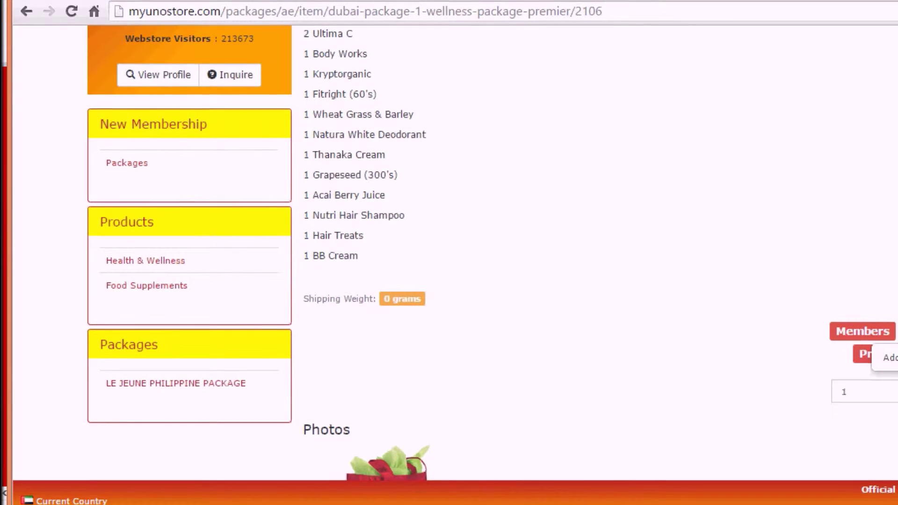
scroll(456, 251, "down", 1)
scroll(455, 251, "down", 2)
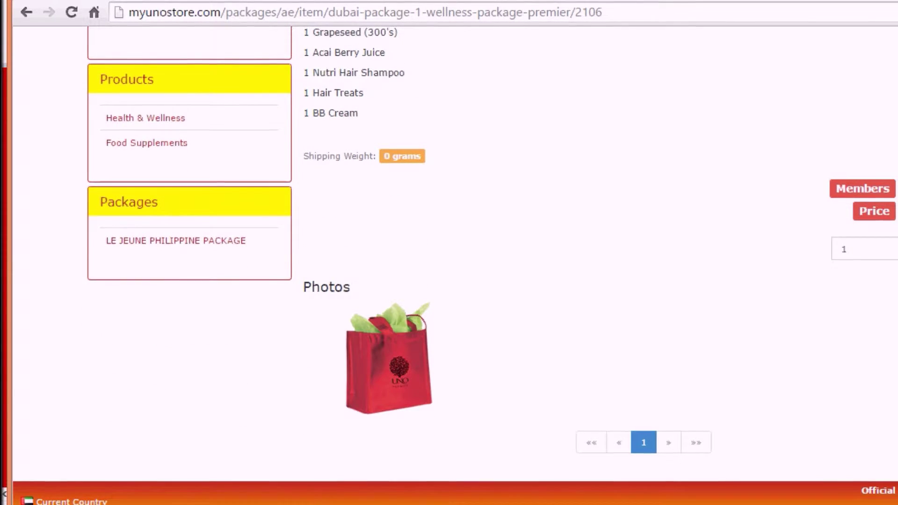
scroll(455, 251, "up", 9)
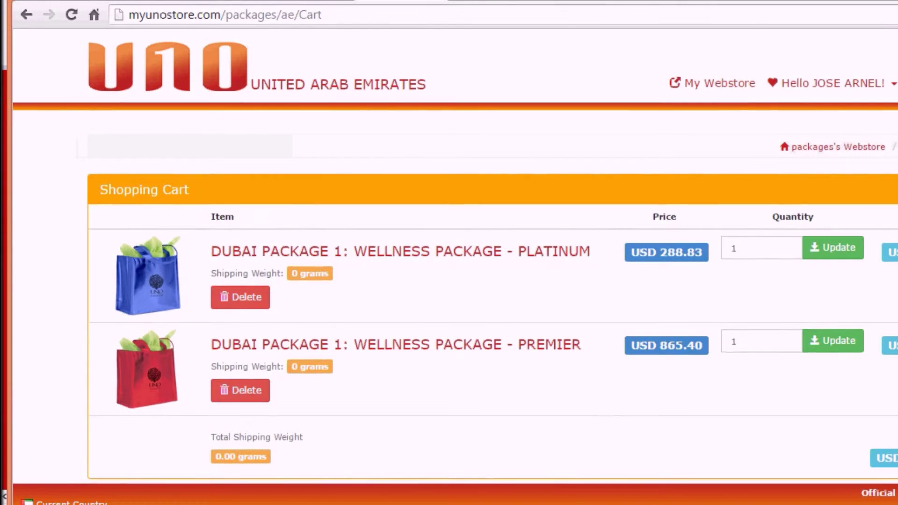
- Delete the Premier wellness package from the shopping cart and check out with only the Platinum package
scroll(449, 262, "down", 2)
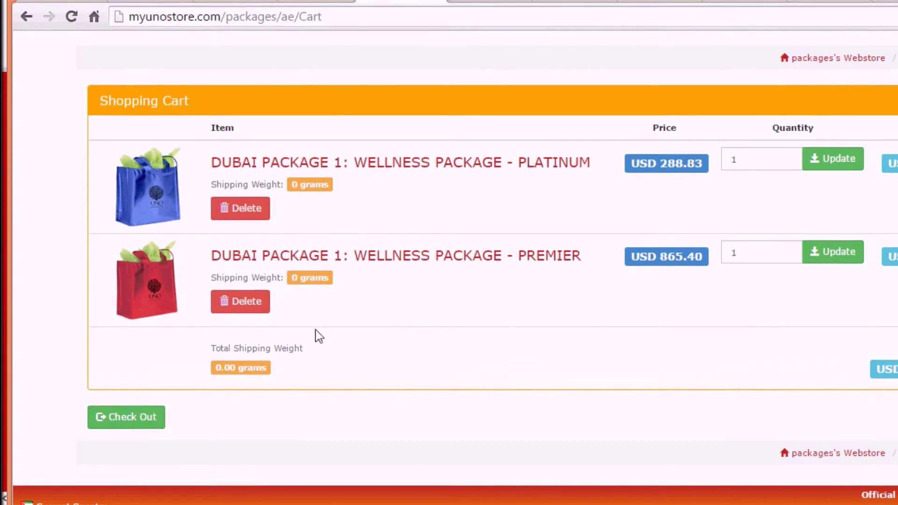
left_click(245, 309)
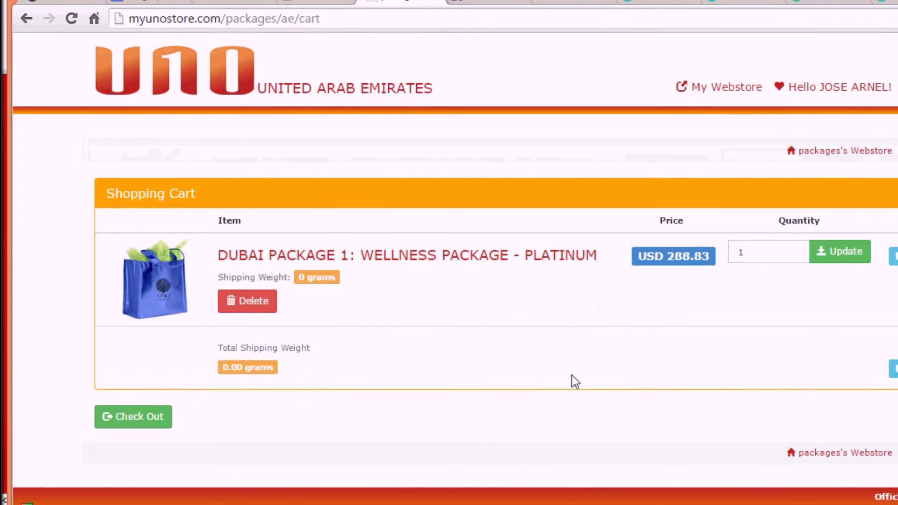
left_click(161, 423)
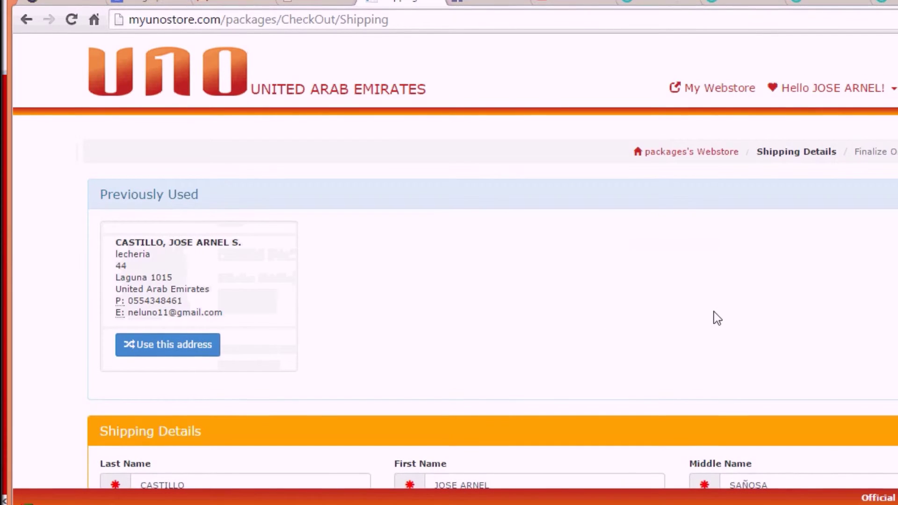
scroll(714, 311, "down", 7)
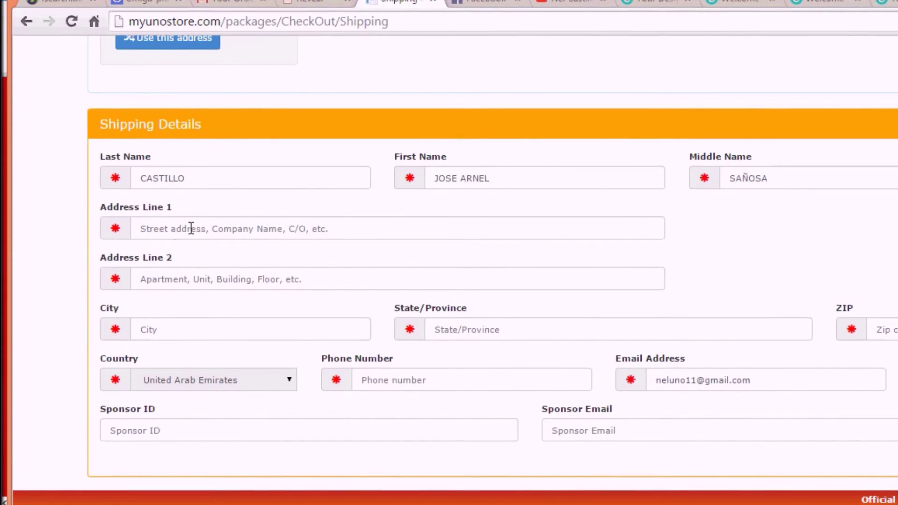
left_click(285, 231)
left_click(245, 276)
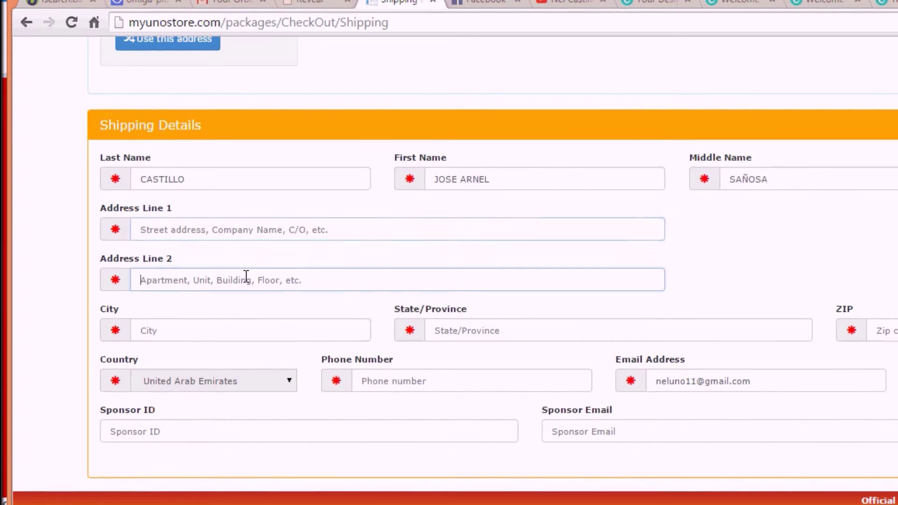
left_click(251, 334)
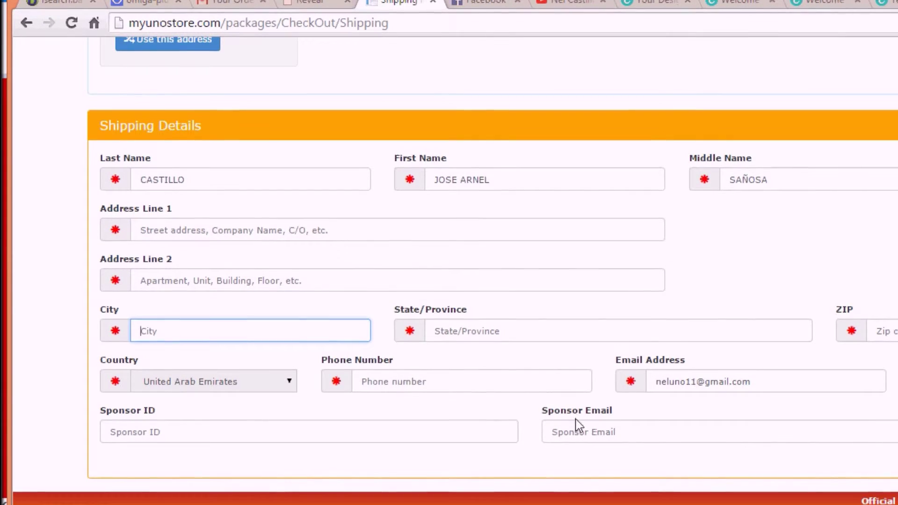
- Use the previously used address as the order's shipping address
scroll(449, 261, "up", 5)
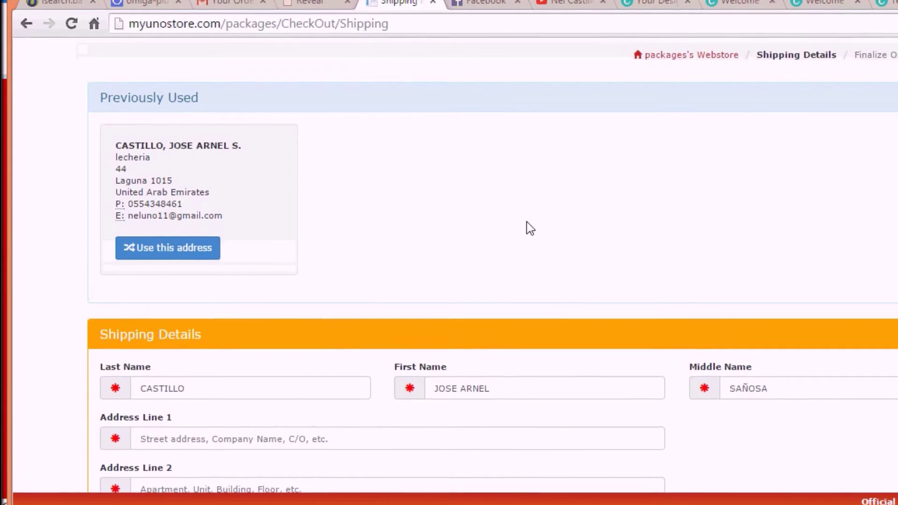
left_click(158, 255)
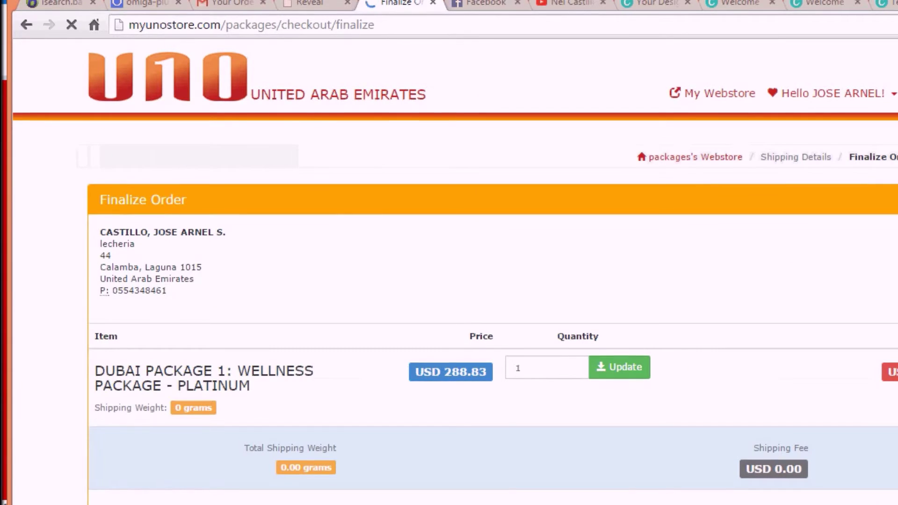
- Enter the CAPTCHA verification text below the order summary and continue to payment
scroll(823, 247, "down", 3)
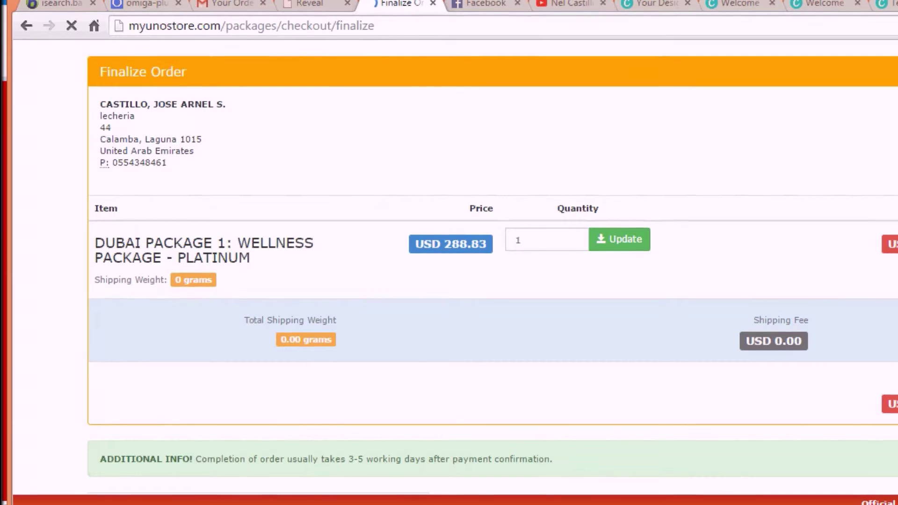
scroll(236, 379, "down", 3)
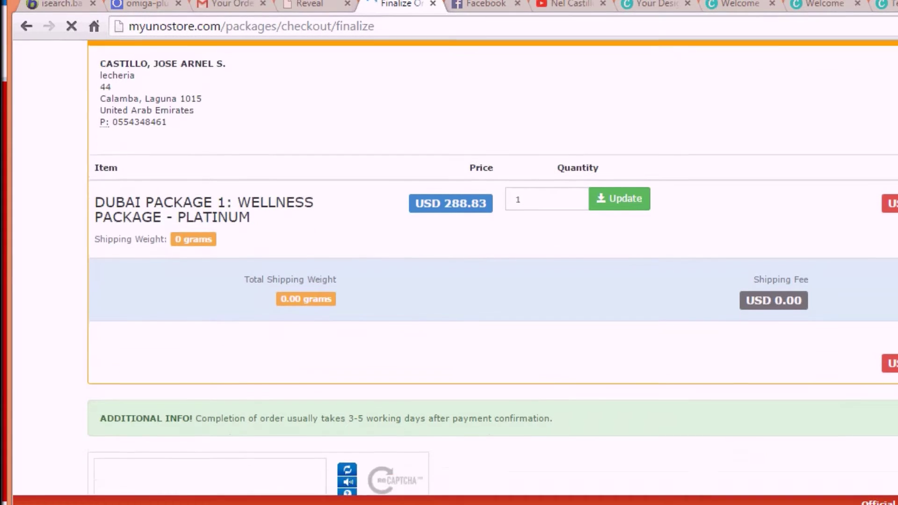
left_click(161, 401)
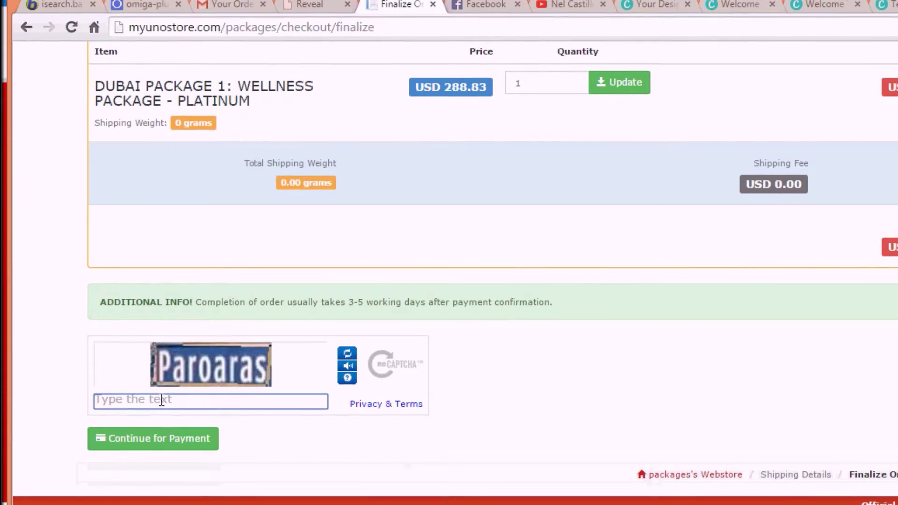
type("Pa")
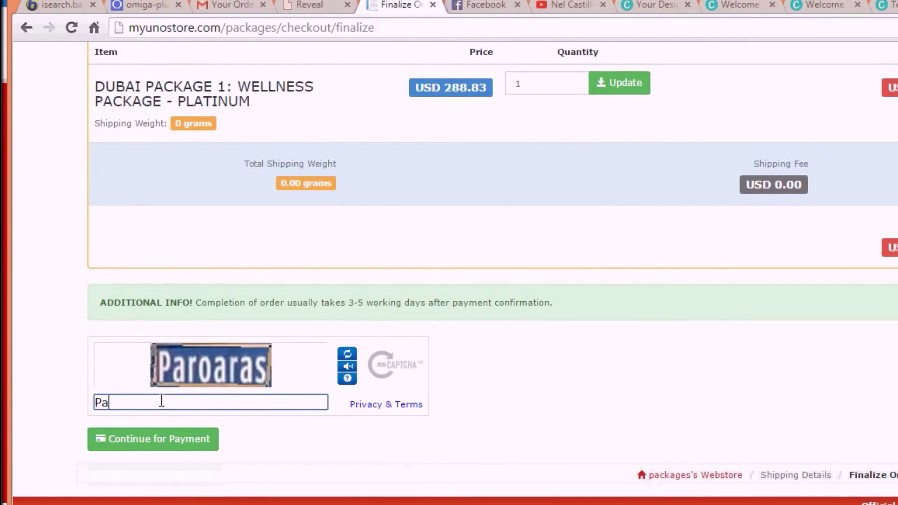
type("ro")
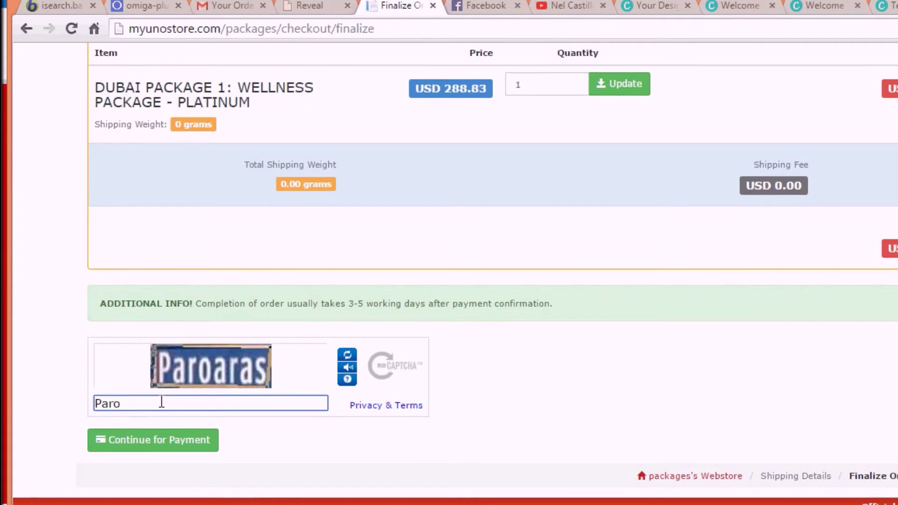
type("aras")
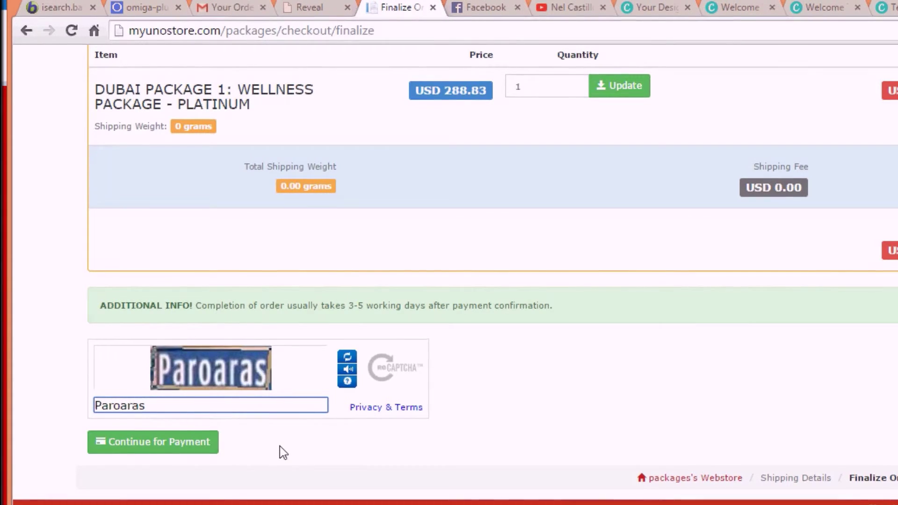
left_click(173, 447)
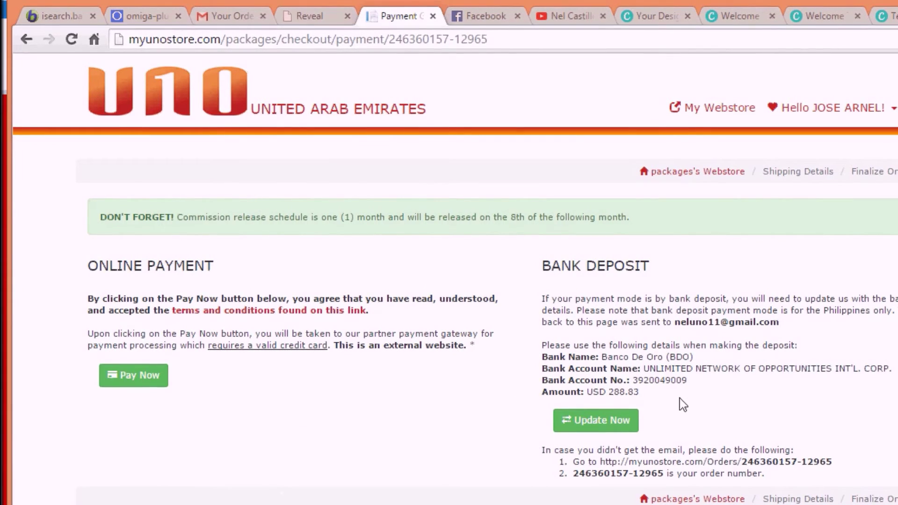
- Choose online payment for the order and select Visa as the payment method
scroll(455, 279, "down", 1)
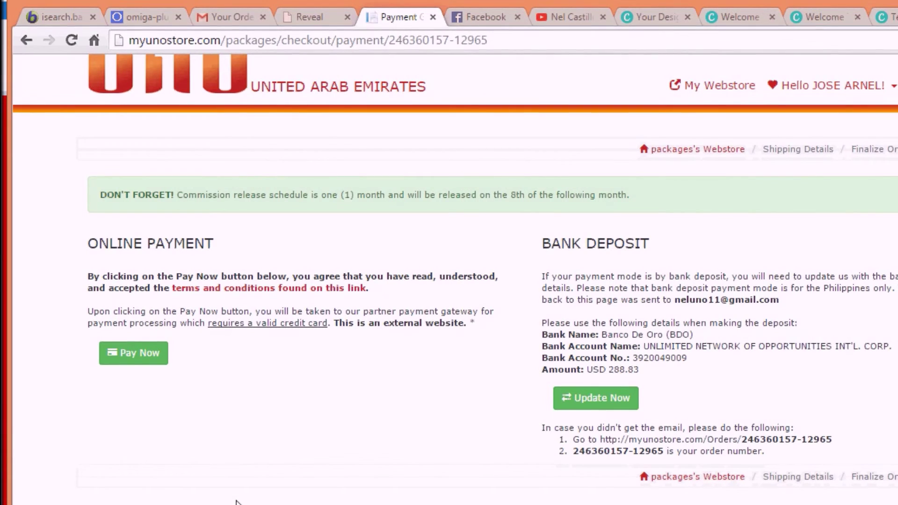
left_click(138, 361)
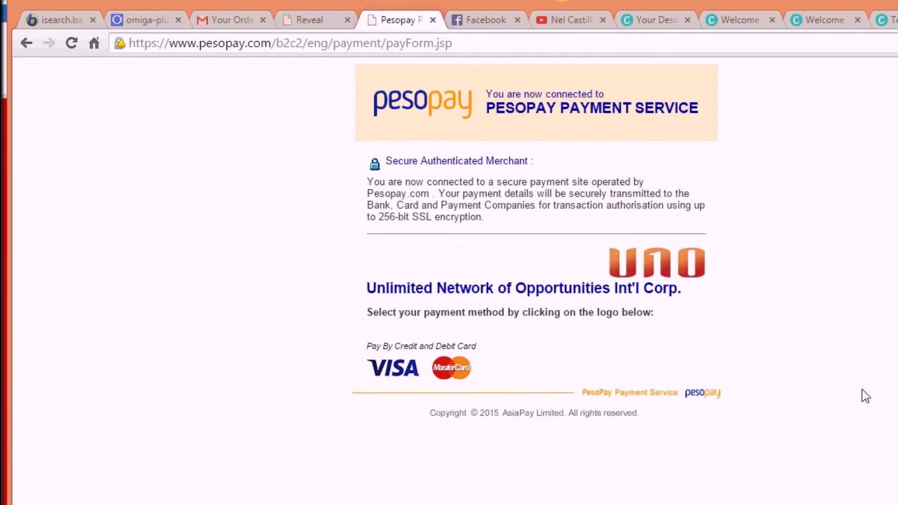
left_click(395, 374)
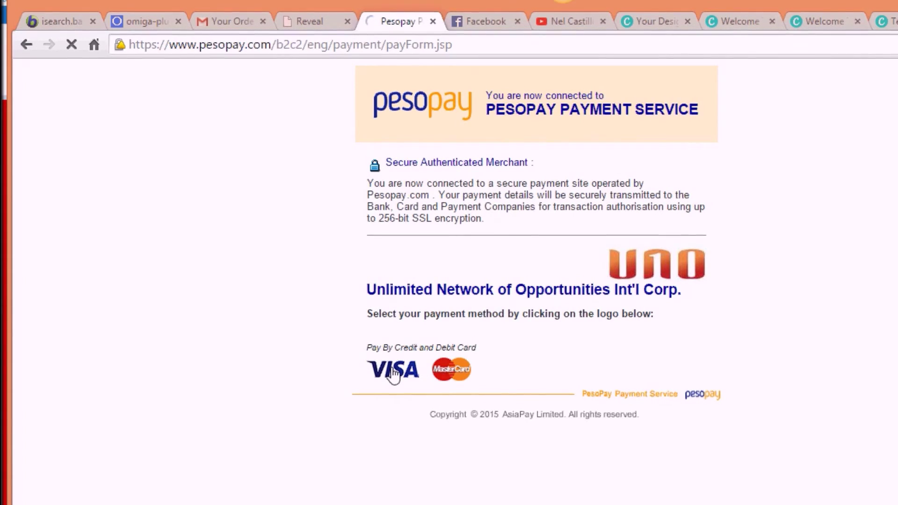